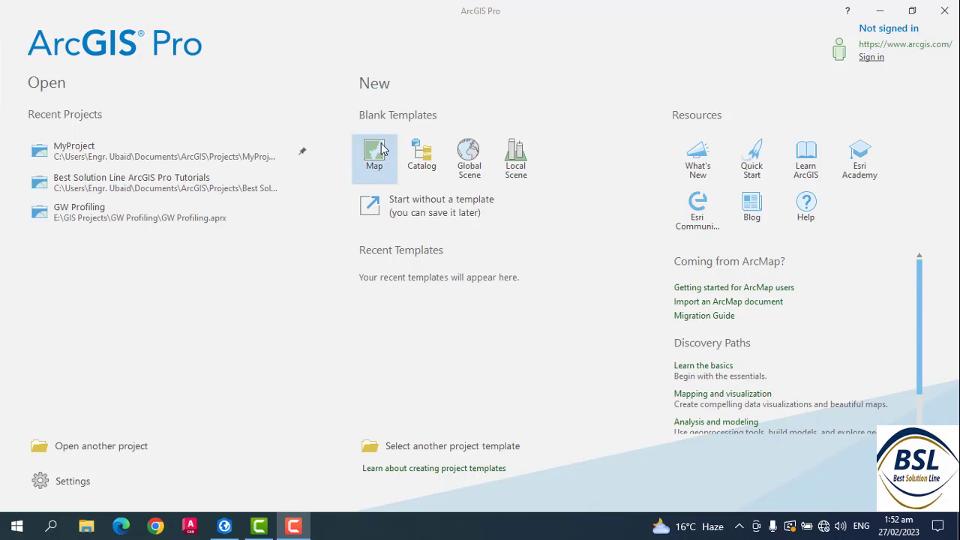
# Open the recent project 'Best Solution Line ArcGIS Pro Tutorials' from the start page.
pyautogui.click(147, 181)
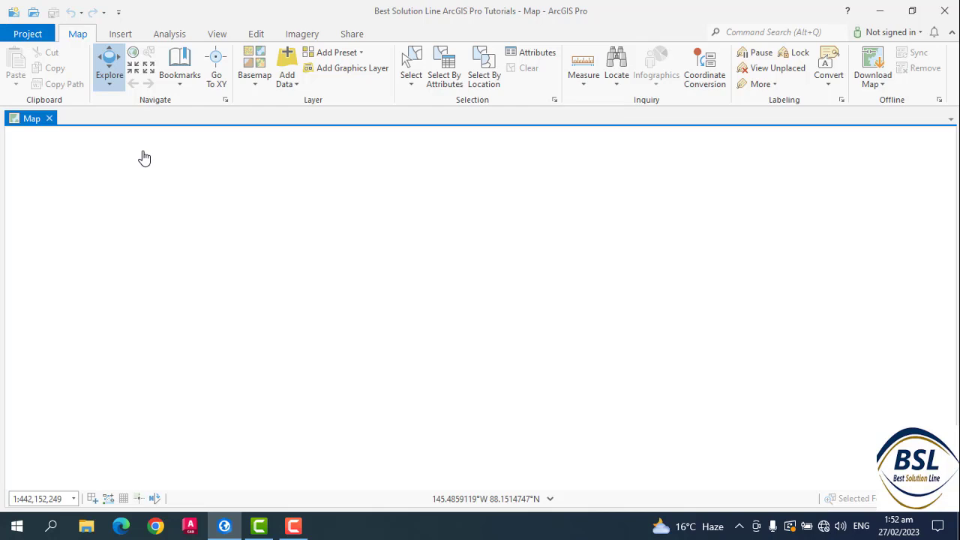
# Show the Project backstage view on its New page with blank project templates.
pyautogui.click(19, 39)
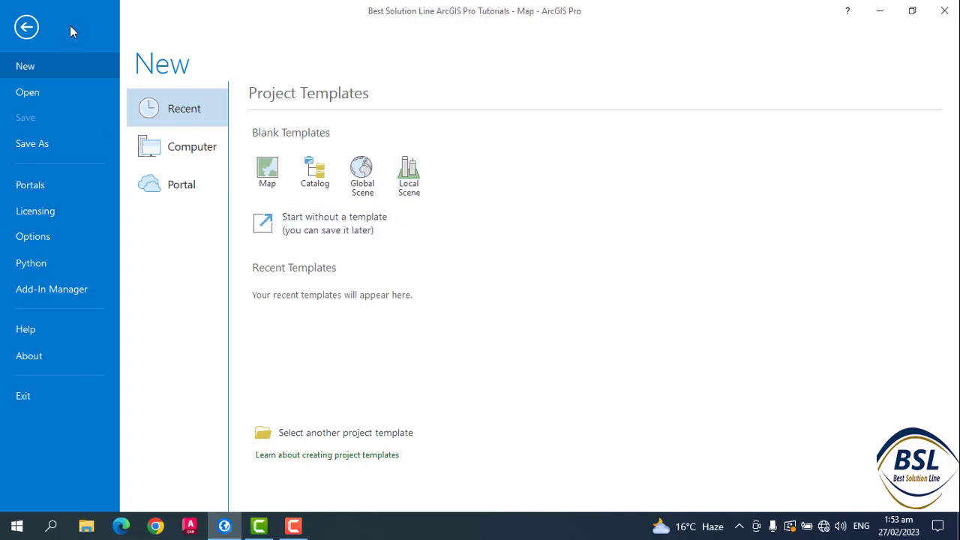
# Leave the backstage view and return to the tutorials project's empty map.
pyautogui.click(27, 28)
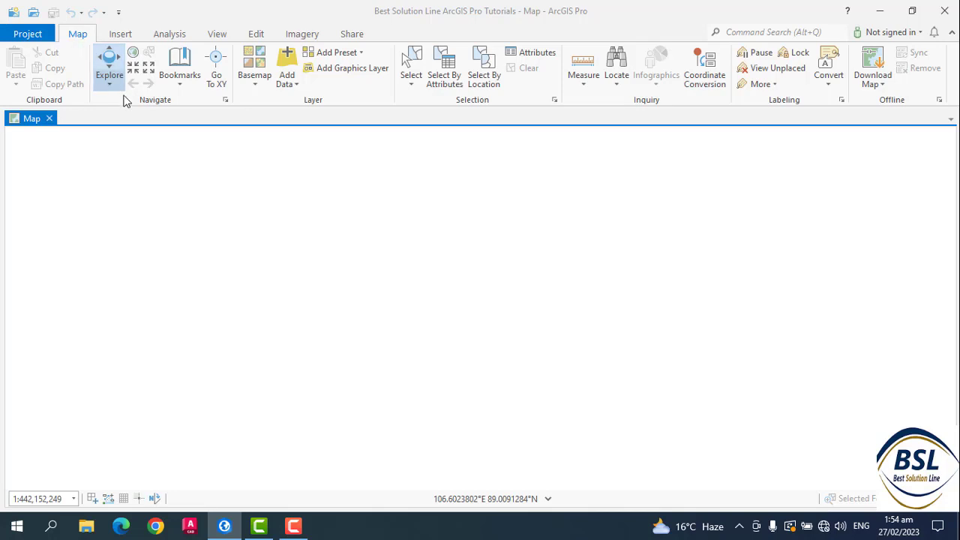
# Display the Insert ribbon tab with new map, layout, report and template commands.
pyautogui.click(126, 39)
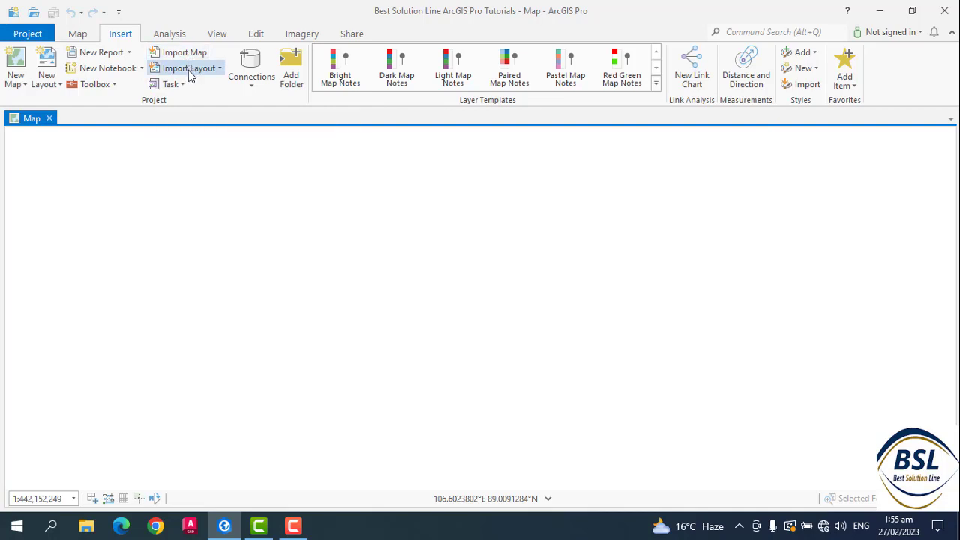
# Display the Analysis ribbon tab with Buffer, Clip and Spatial Join tools.
pyautogui.click(169, 34)
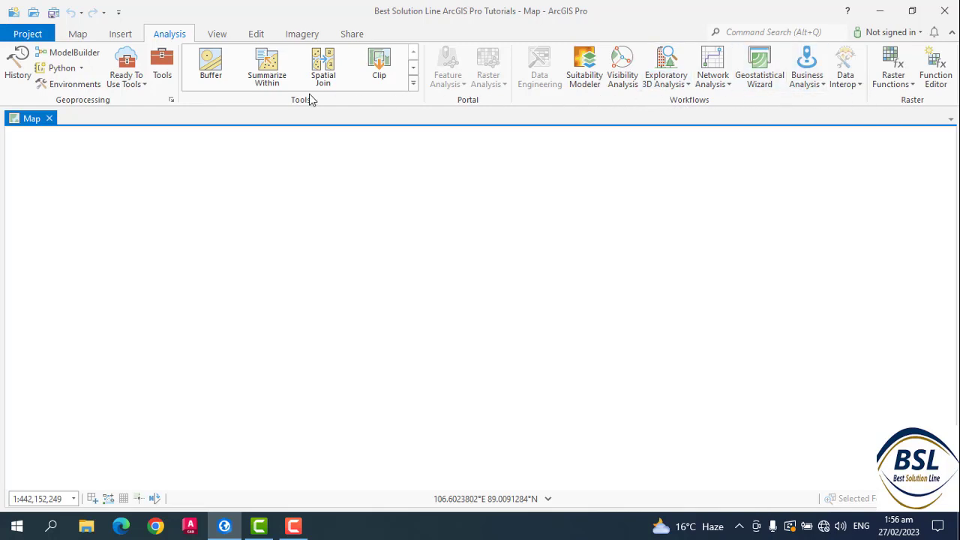
# Display the View ribbon tab with window, pane, animation and navigation commands.
pyautogui.click(218, 34)
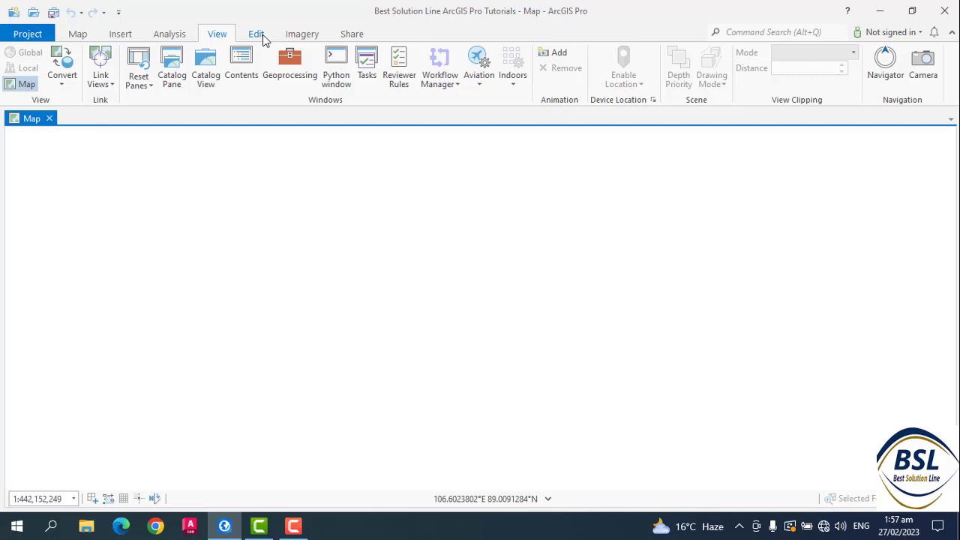
# Show the Edit ribbon tab and turn on Create in the Features group.
pyautogui.click(257, 36)
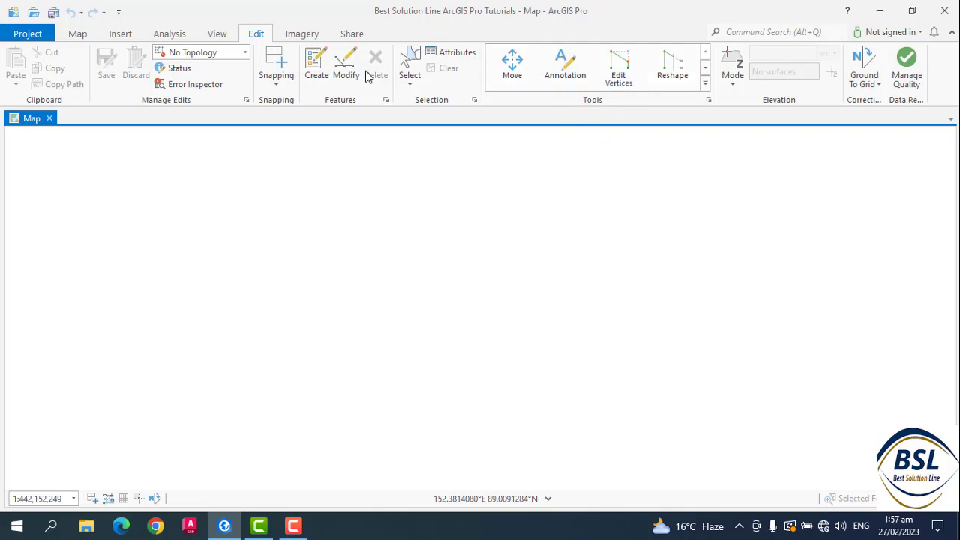
pyautogui.click(316, 69)
# Display the Imagery ribbon tab with raster functions, classification and mensuration commands.
pyautogui.click(300, 34)
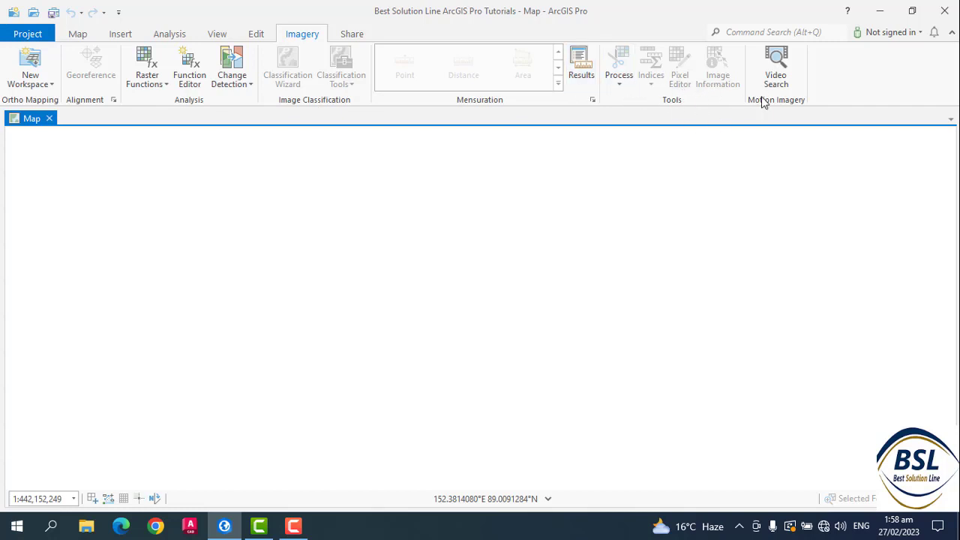
# Display the Share ribbon tab with packaging, web layer, Print and Export Map commands.
pyautogui.click(352, 34)
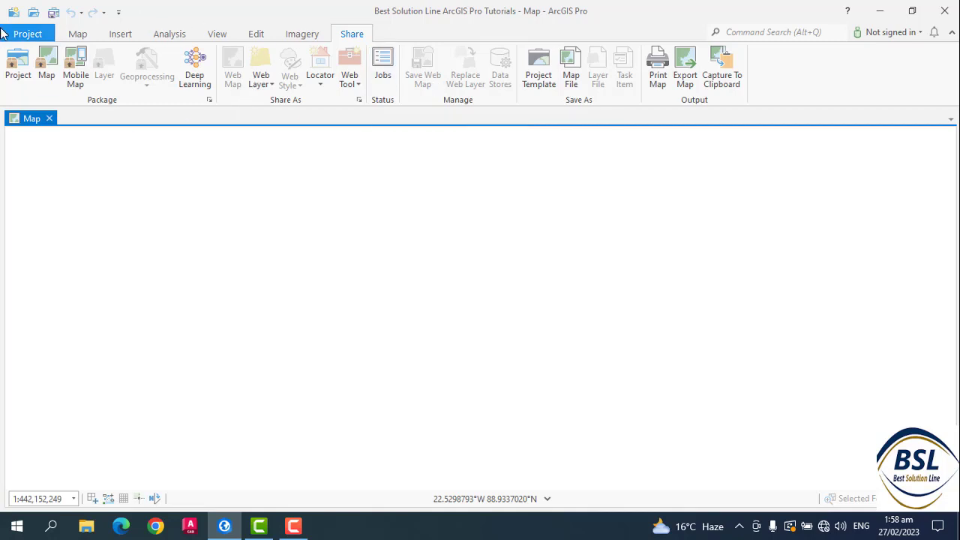
# Return to the Map ribbon tab with basemap, add data, selection and labeling commands.
pyautogui.click(75, 33)
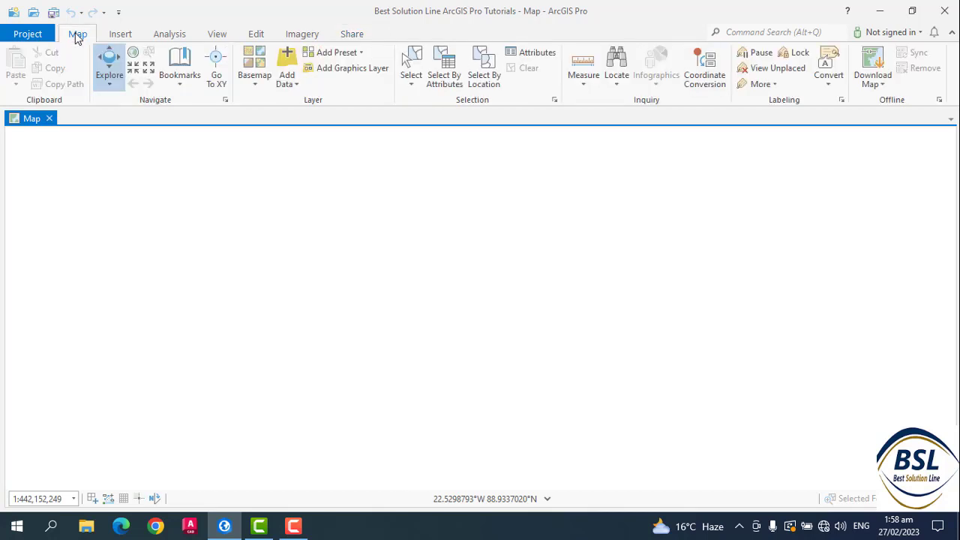